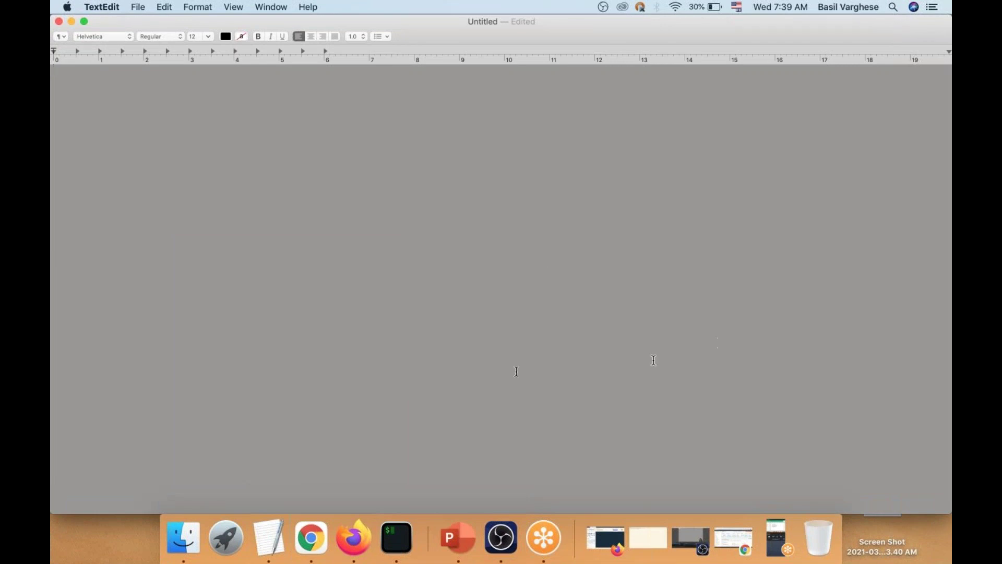
- Switch to Chrome and copy the public IPv4 address of the Git EC2 instance
left_click(313, 543)
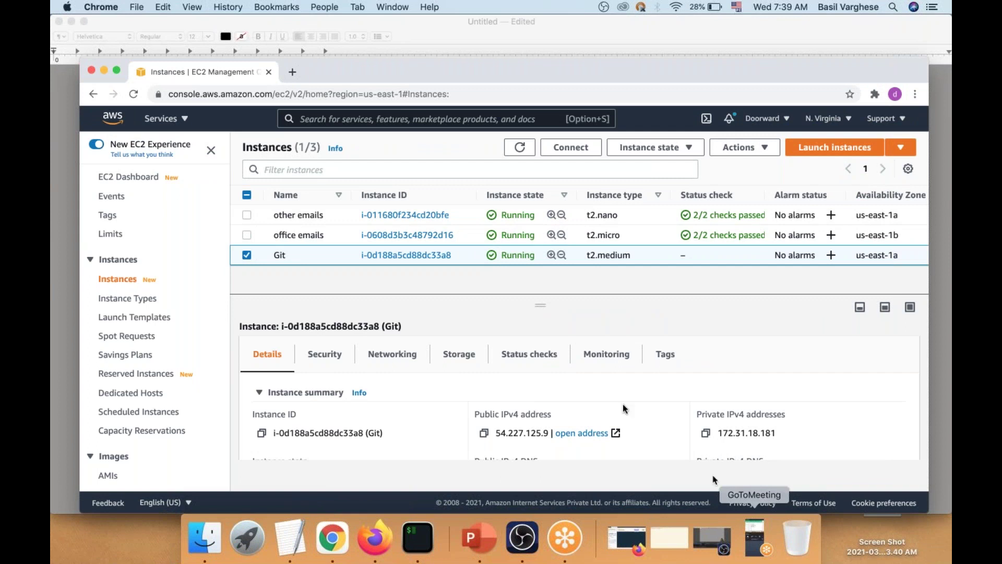
double_click(511, 433)
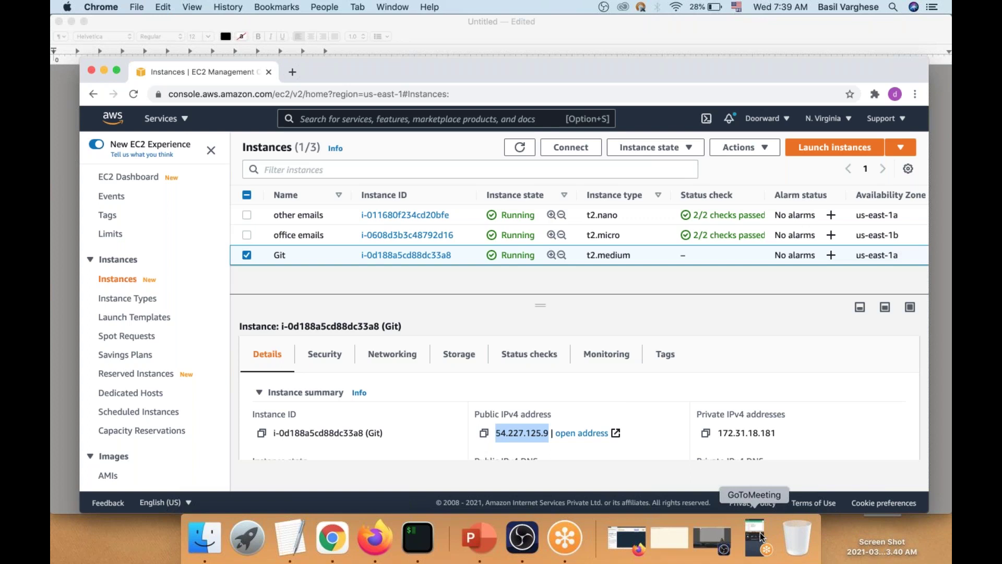
key("super+c")
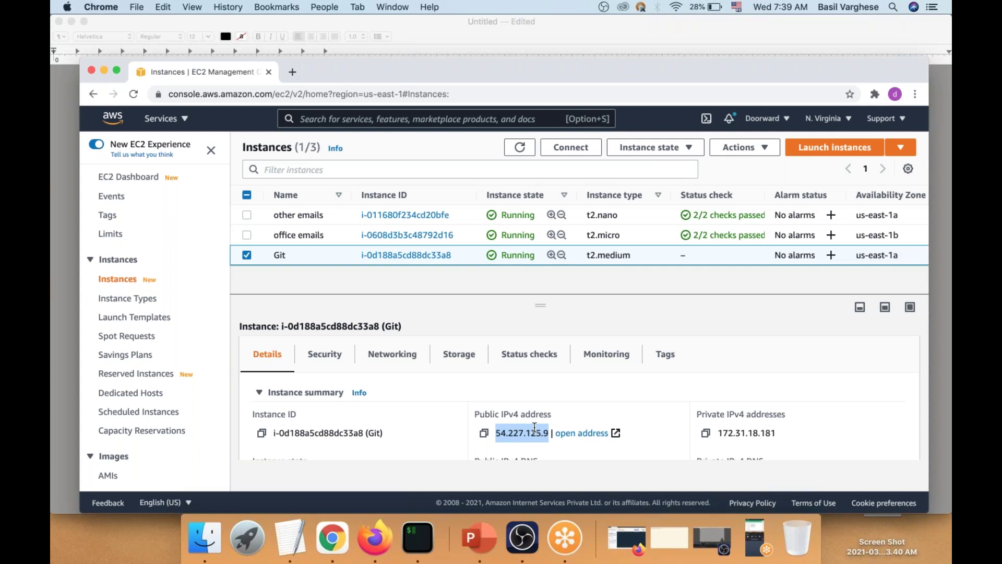
key("super+c")
left_click(104, 70)
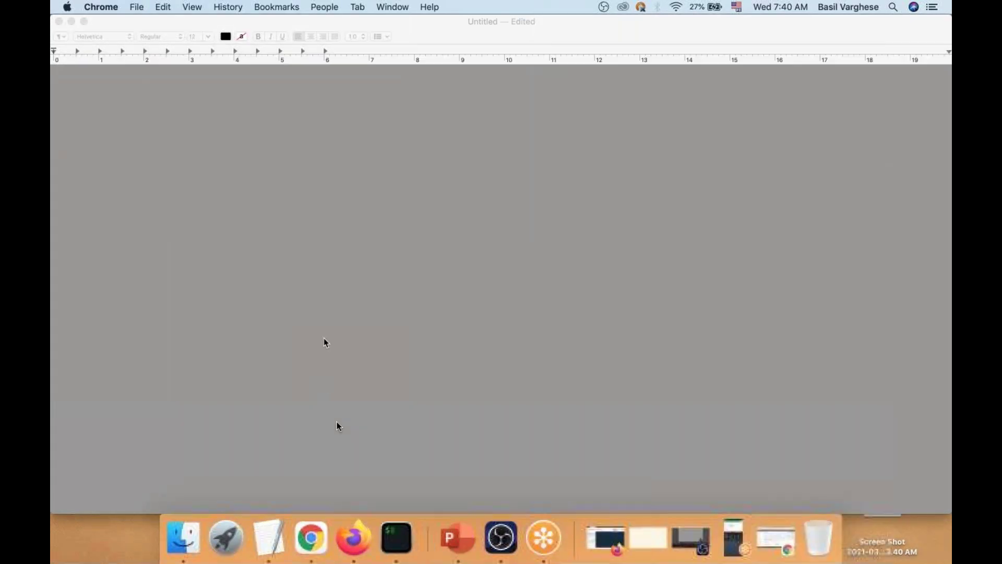
- Switch to iTerm2, connect over SSH as ubuntu to the copied address, accept the host key and change to the project user with sudo
left_click(400, 552)
key("Return")
key("Return")
type("ssh ubuntu@")
key("super+v")
key("Return")
type("yes")
key("Return")
type("sudo s")
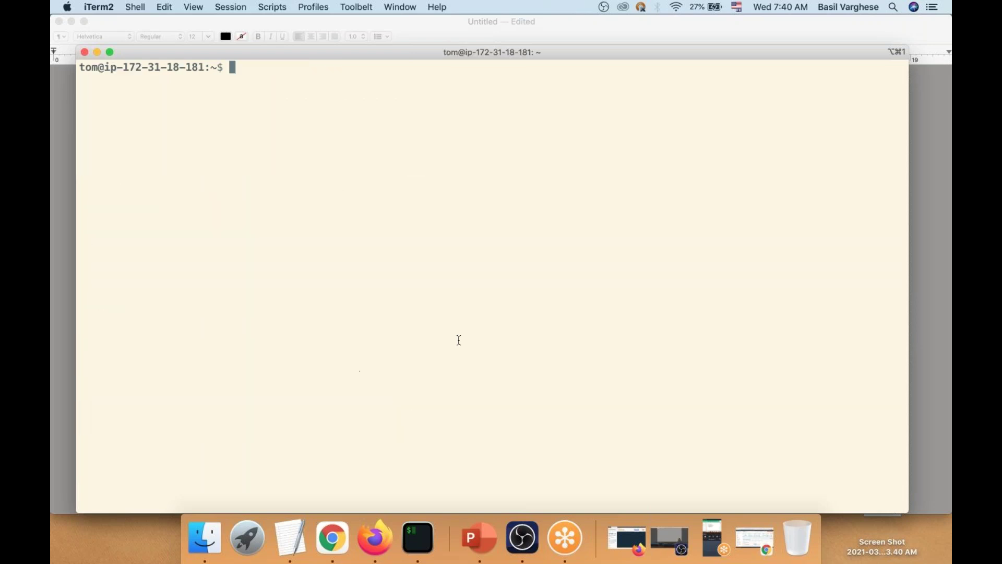
- Start a screen recording in OBS and return to the terminal
left_click(604, 7)
left_click(626, 58)
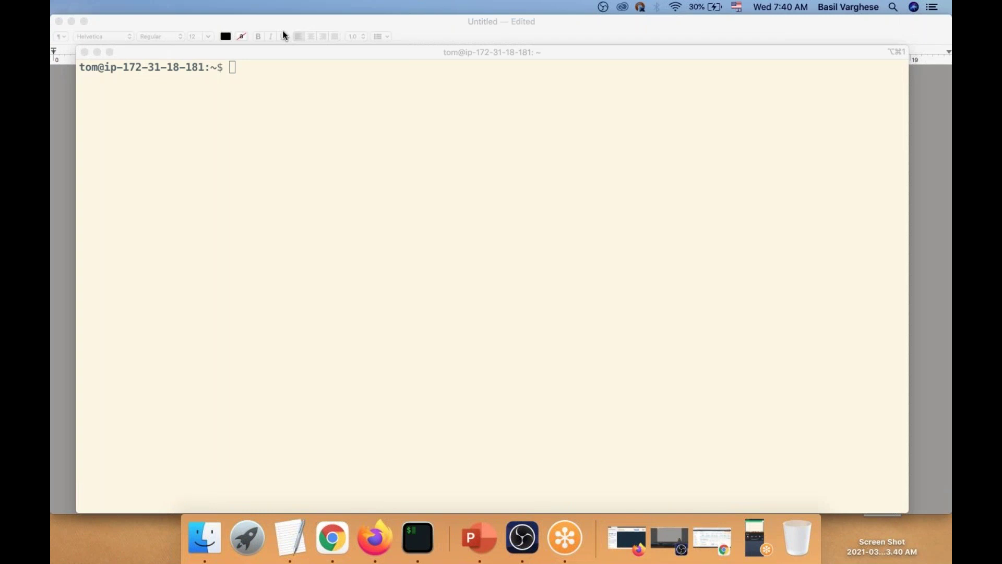
left_click(604, 11)
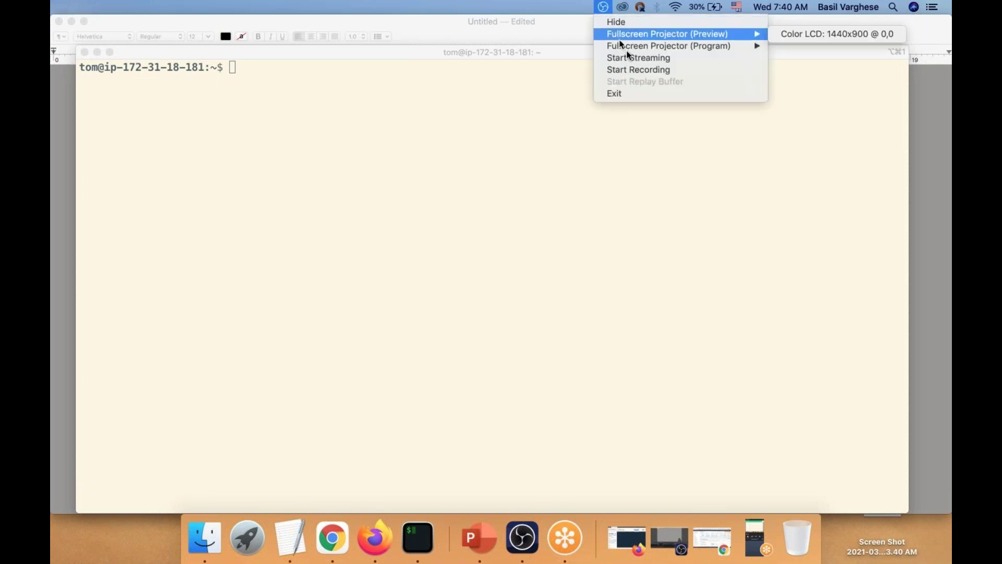
left_click(652, 73)
left_click(513, 231)
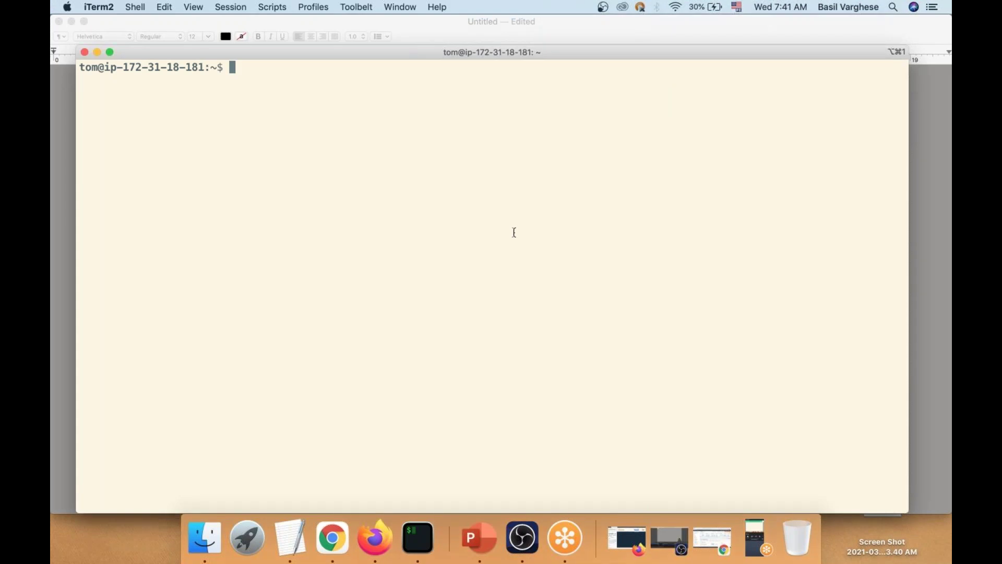
- List the home directory with ls and change into the retail_project directory
type("ls")
key("Return")
type("cd re")
key("Tab")
key("Return")
key("Return")
key("Return")
- List the contents of retail_project and highlight the folder names from resource-manifests to sa-webapp
type("l")
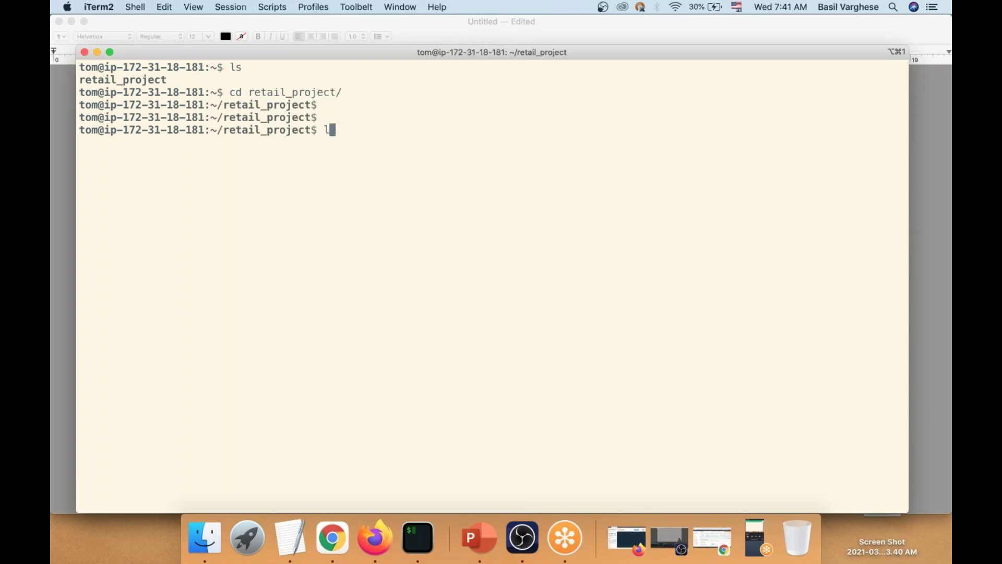
type("s")
key("Return")
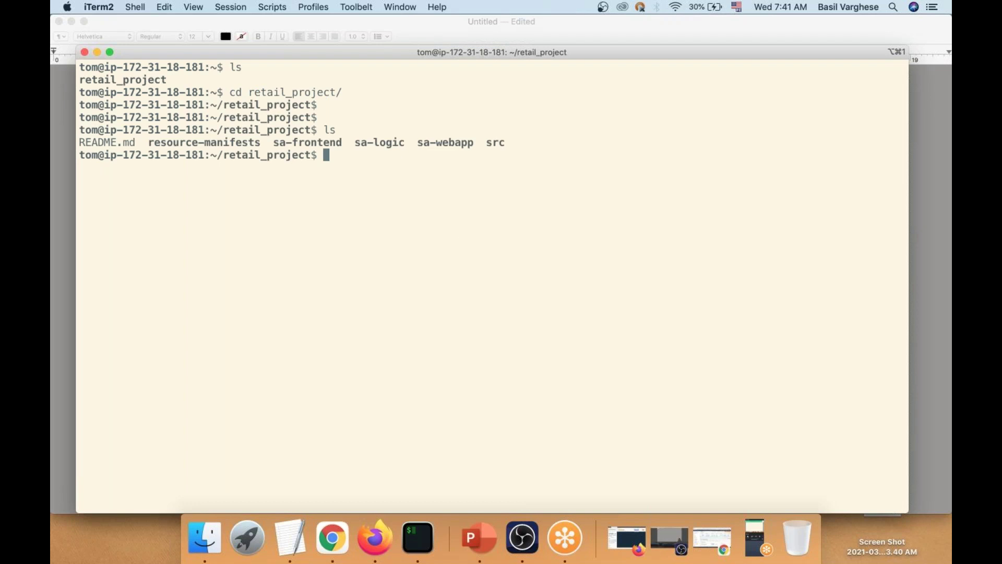
double_click(175, 146)
left_click_drag(266, 147, 442, 141)
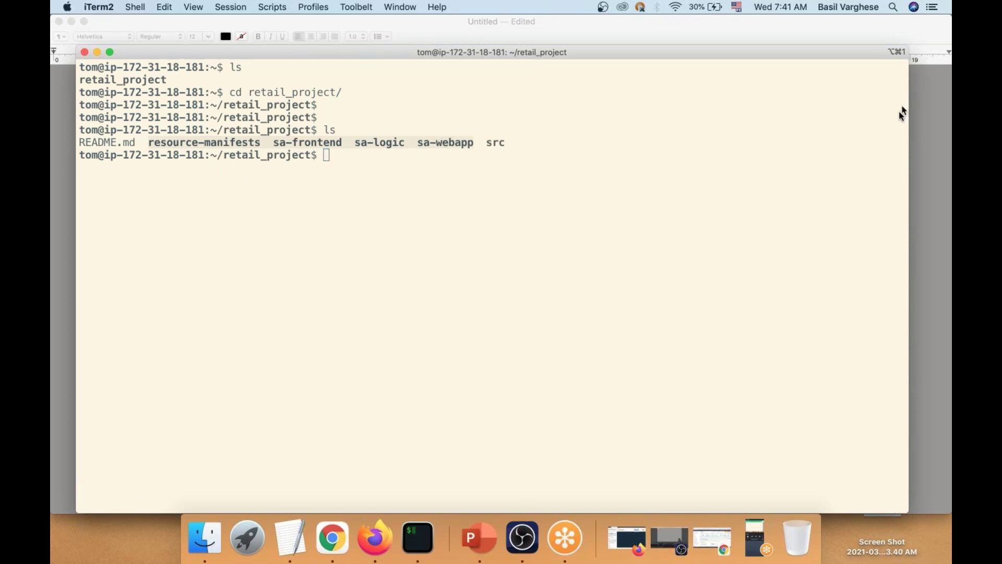
left_click(552, 220)
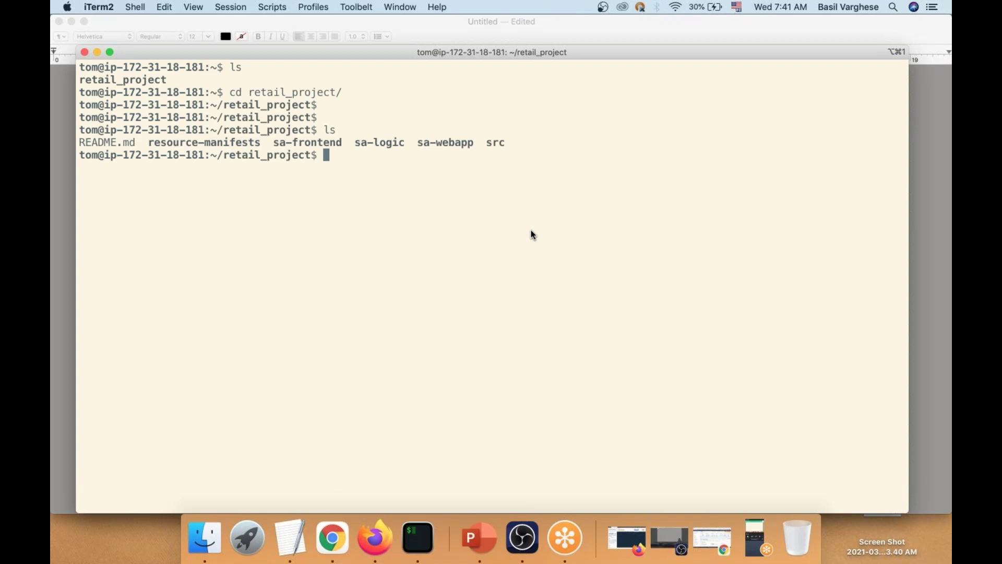
key("Return")
key("Return")
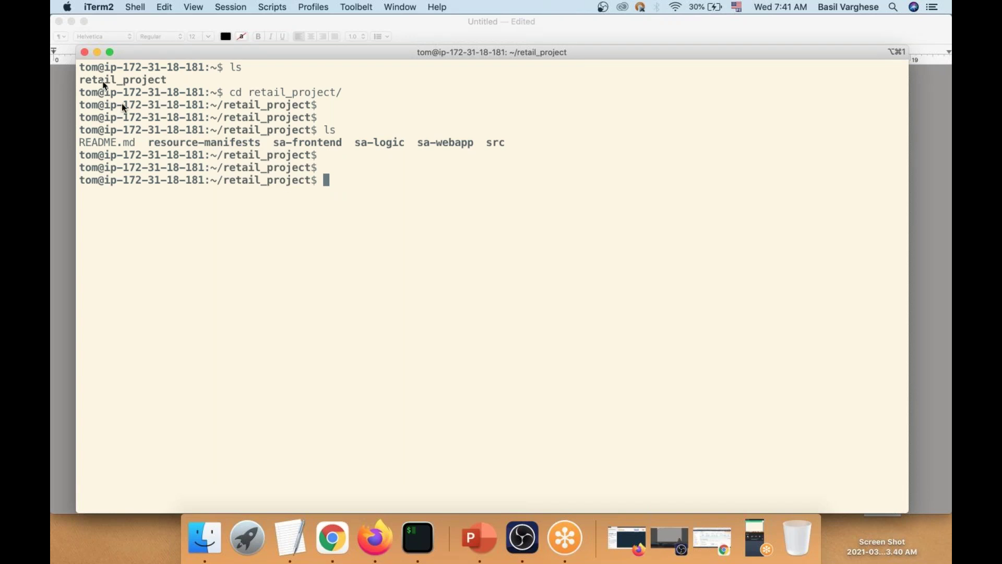
- Switch to Chrome and open the freeCodeCamp article "Learn Kubernetes in Under 3 Hours" in a new tab
left_click(98, 52)
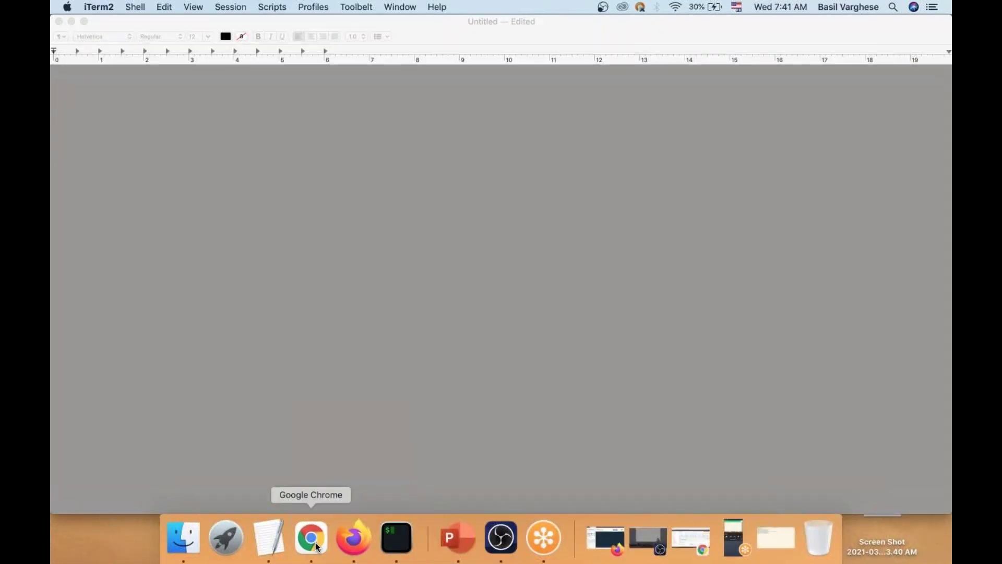
left_click(316, 546)
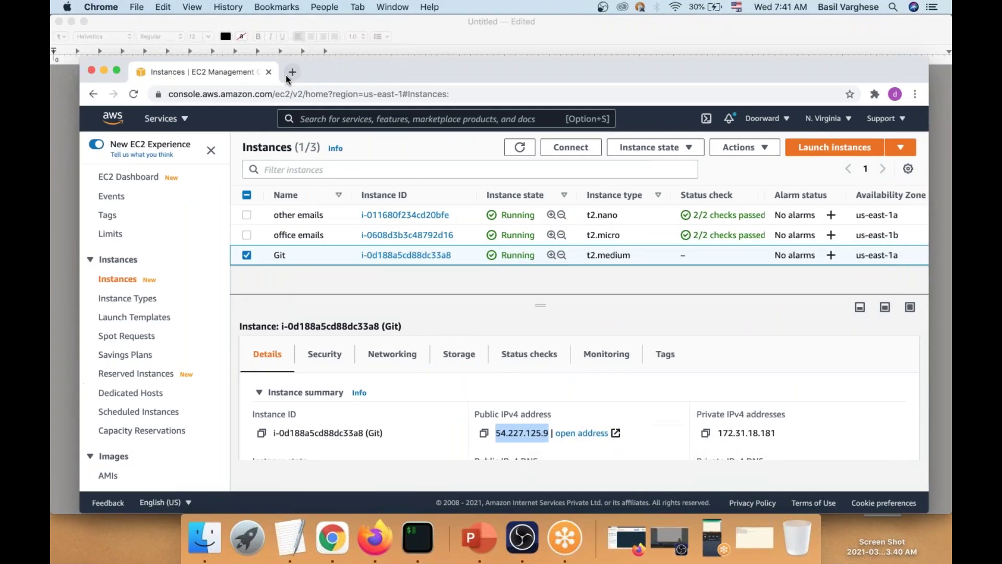
left_click(286, 77)
type("3 hours")
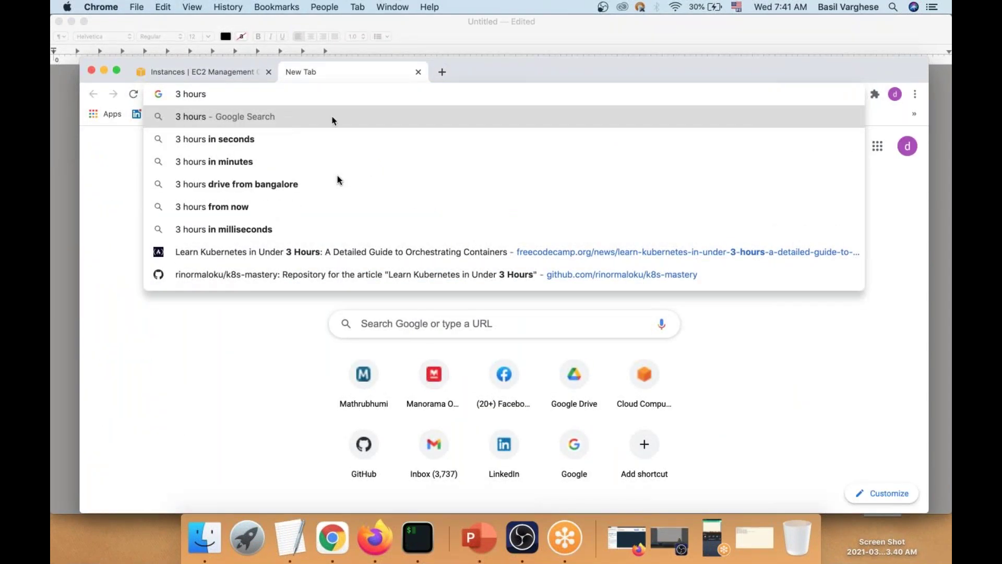
left_click(351, 252)
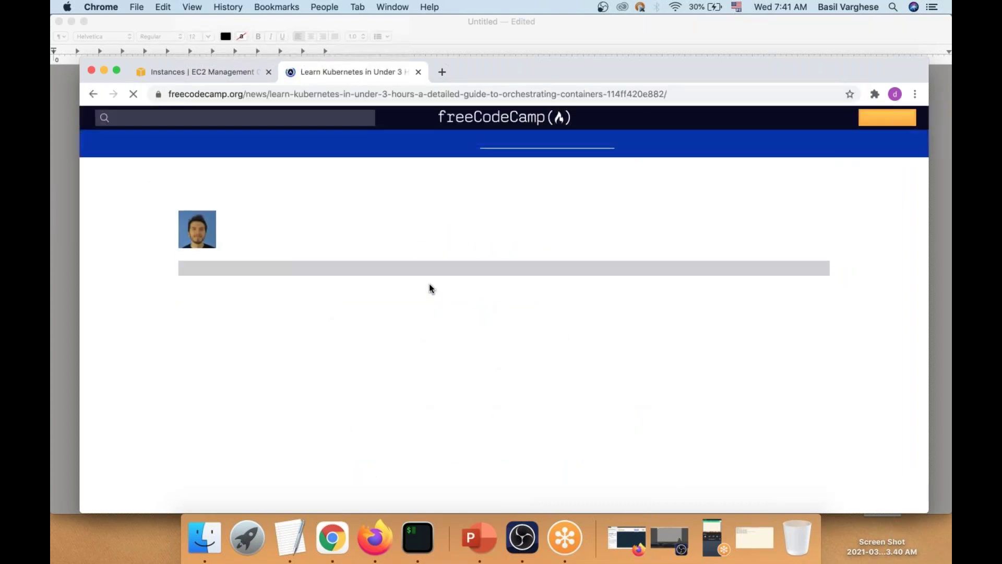
- Open the k8s-mastery GitHub repository linked in the article, select its web address and bring up the GoToMeeting window
scroll(429, 286, "down", 15)
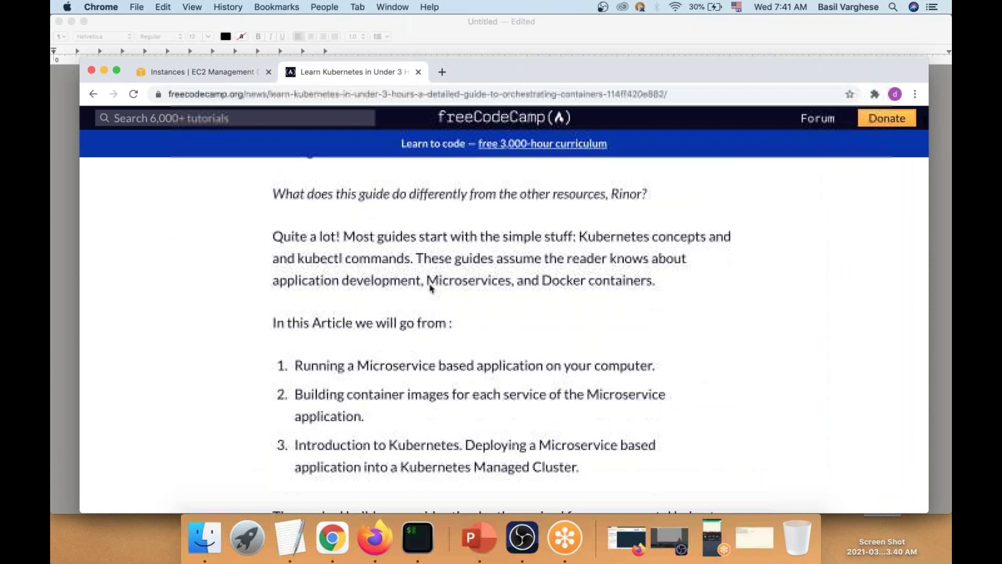
scroll(430, 284, "down", 10)
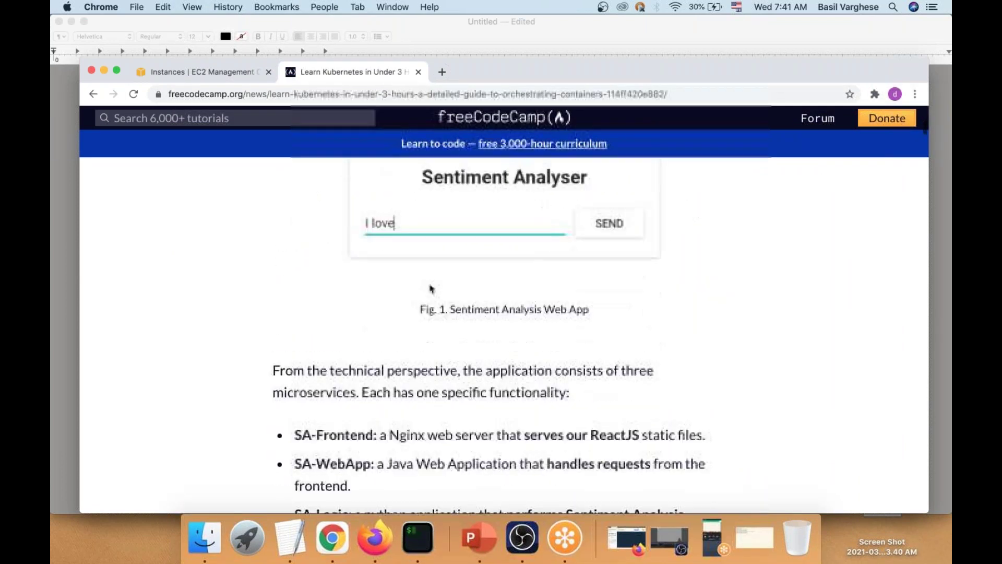
scroll(431, 289, "down", 10)
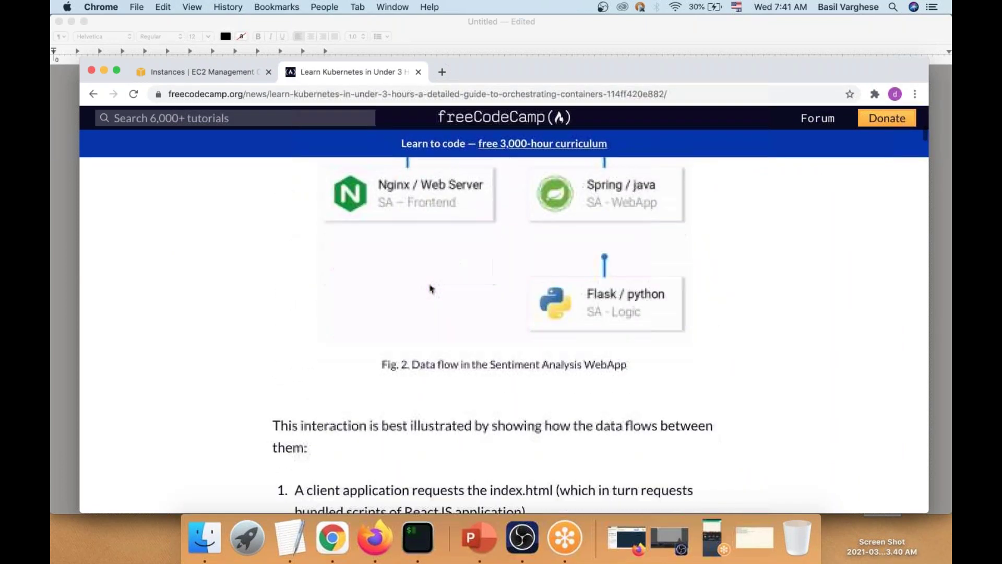
scroll(431, 288, "down", 6)
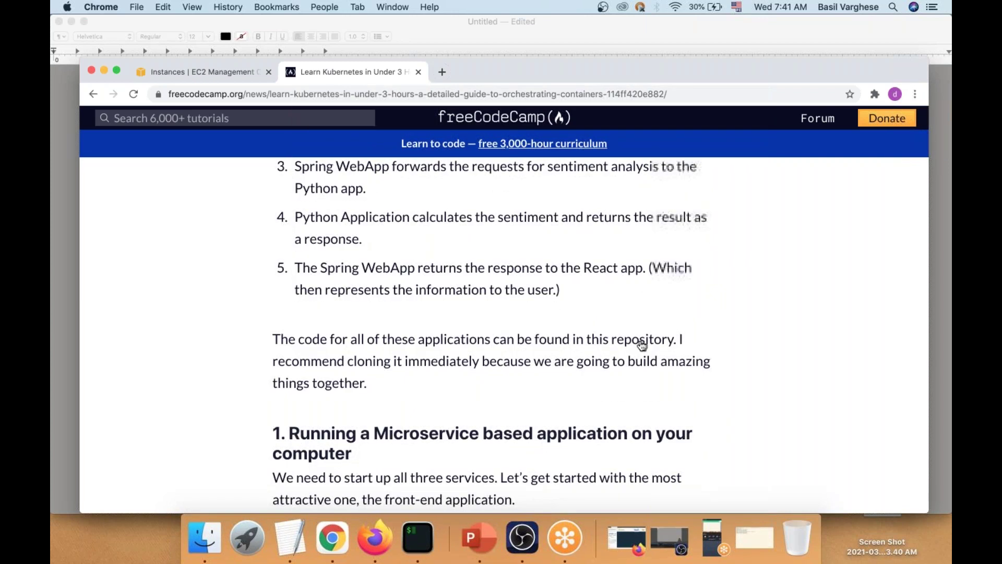
left_click(644, 342)
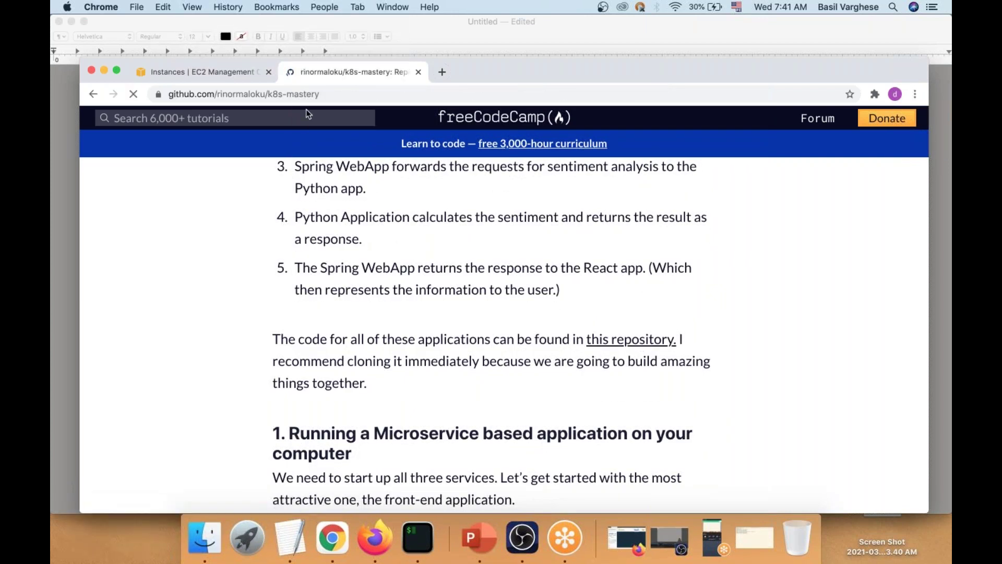
left_click(323, 94)
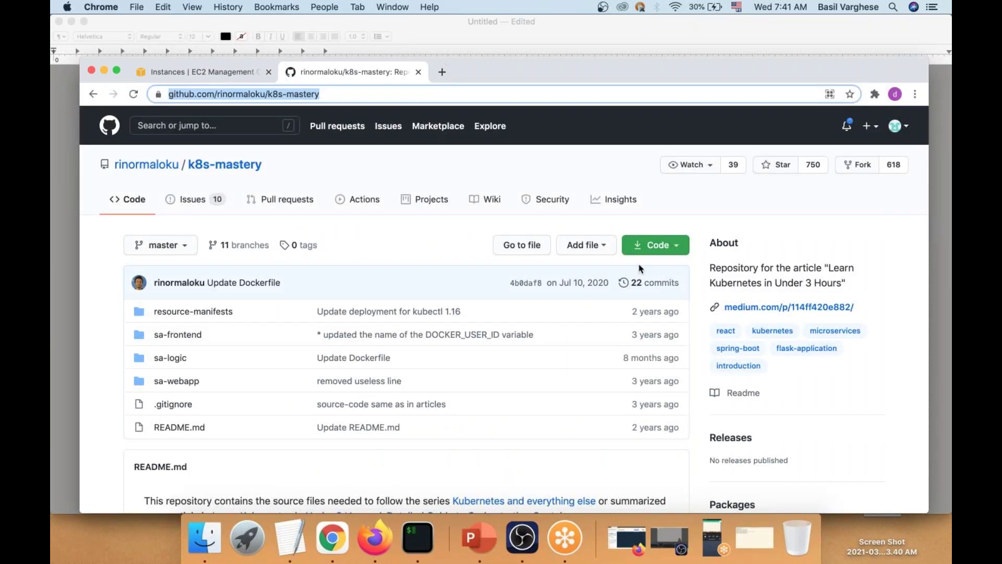
left_click(711, 545)
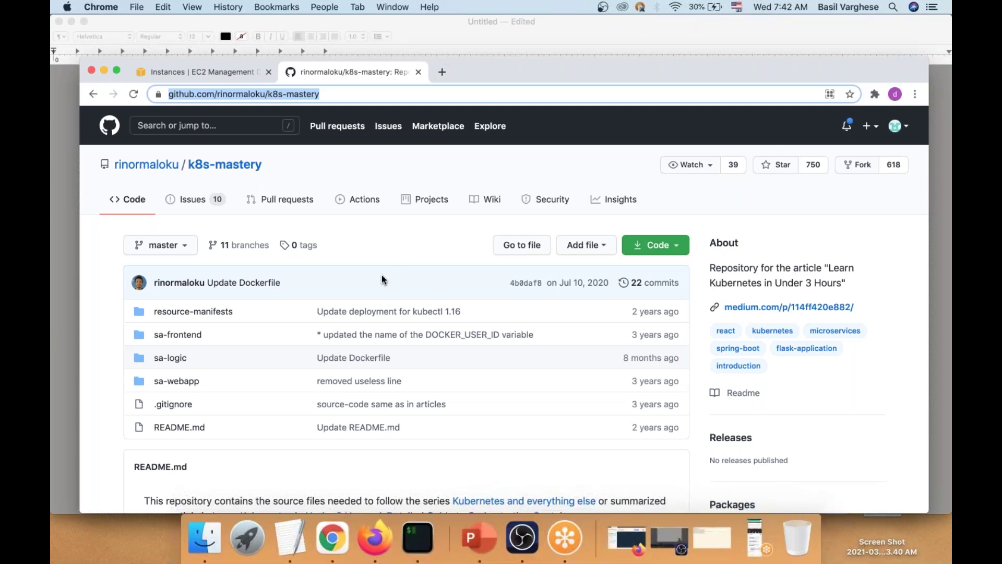
- Examine the contents of the sa-frontend, sa-logic and sa-webapp folders and return to the repository root
scroll(187, 341, "down", 2)
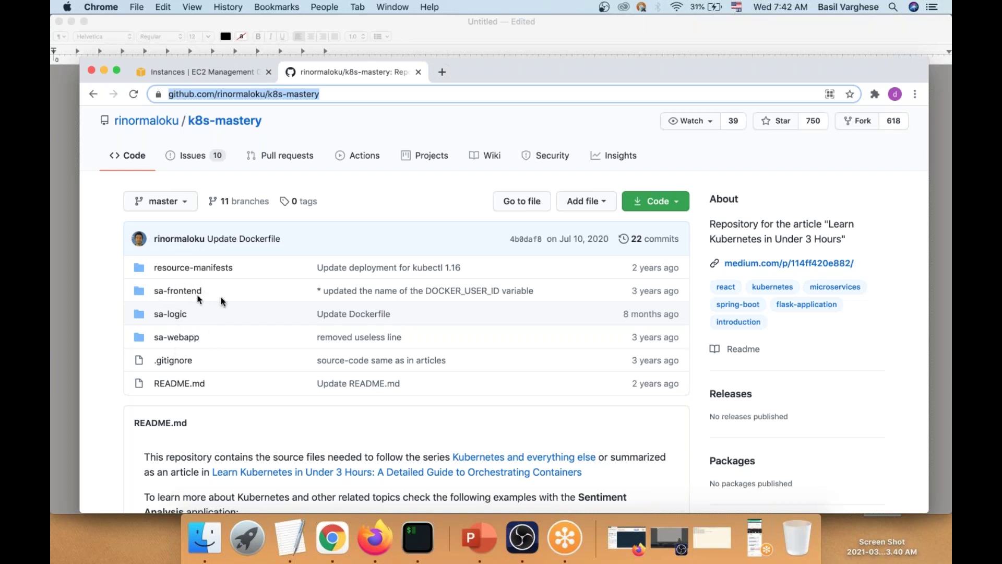
left_click(165, 294)
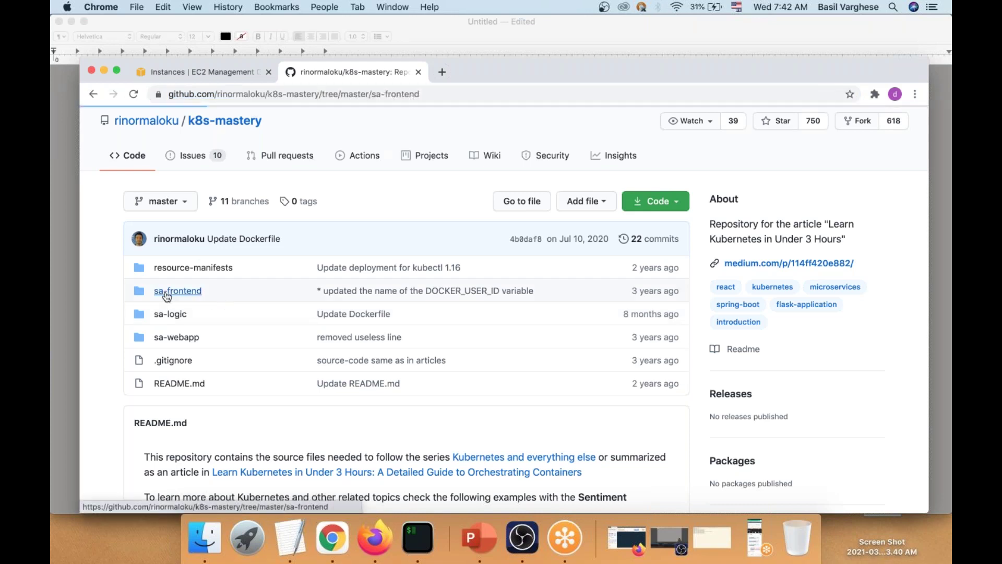
scroll(209, 363, "down", 2)
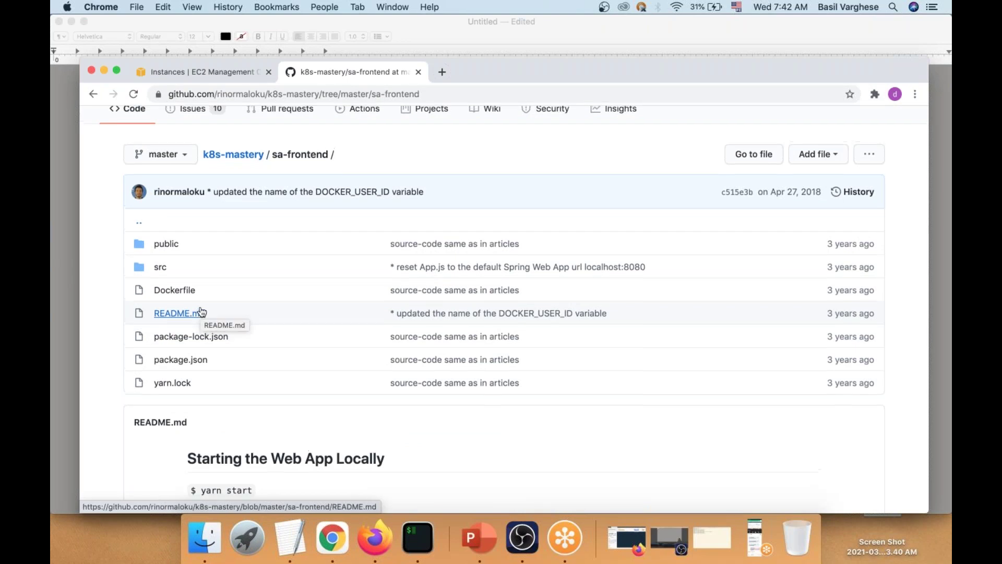
scroll(220, 219, "up", 1)
left_click(224, 176)
left_click(171, 357)
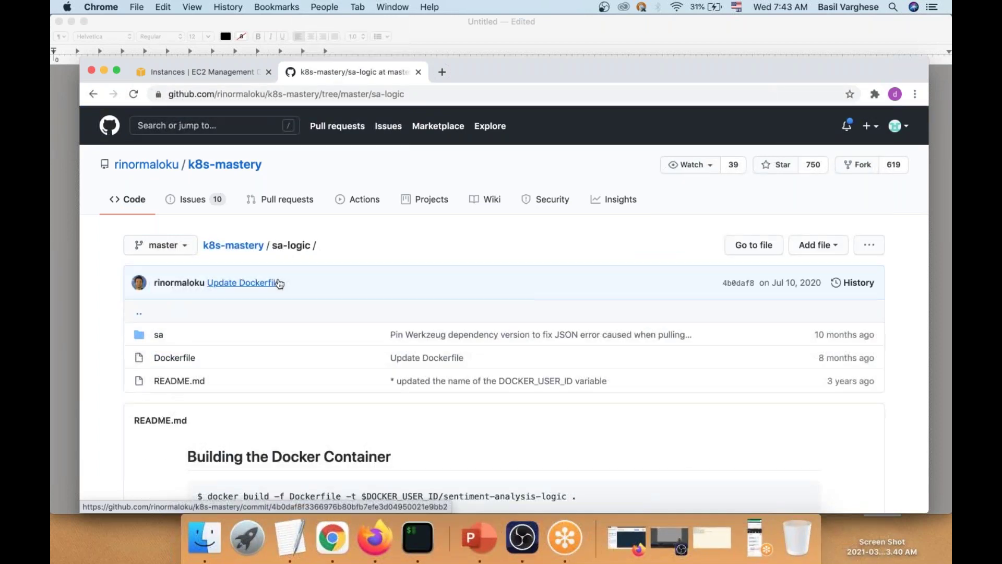
left_click(250, 249)
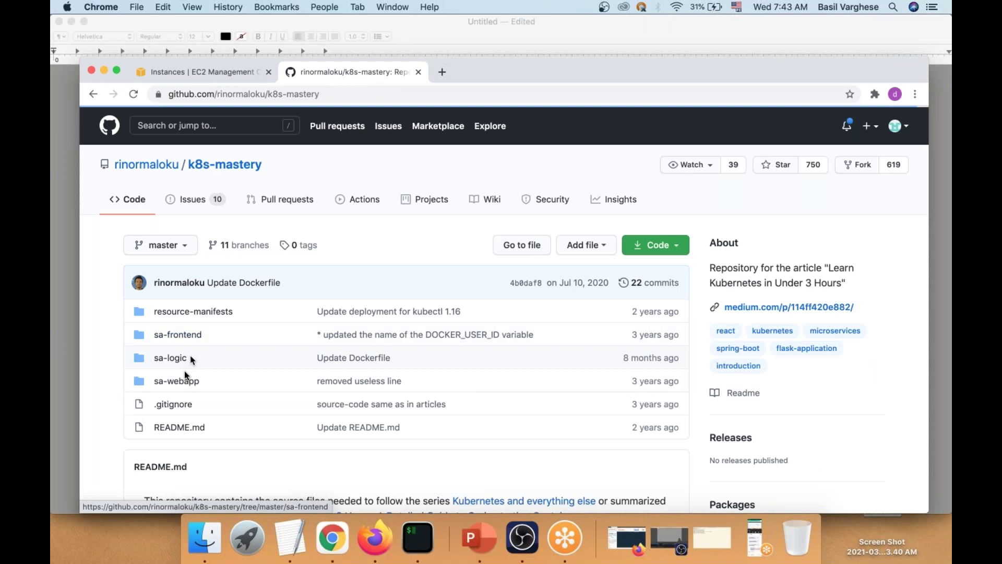
left_click(179, 381)
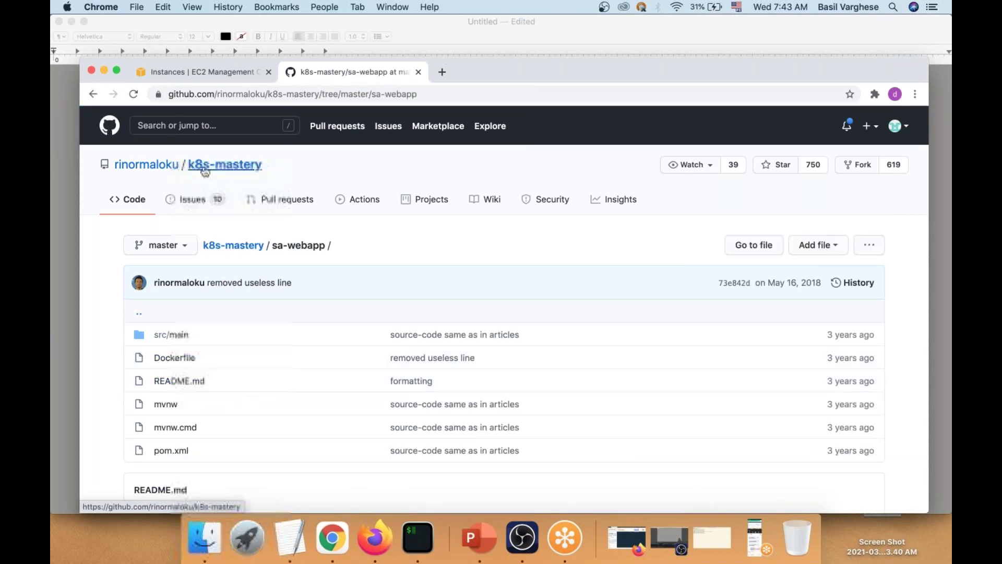
left_click(234, 247)
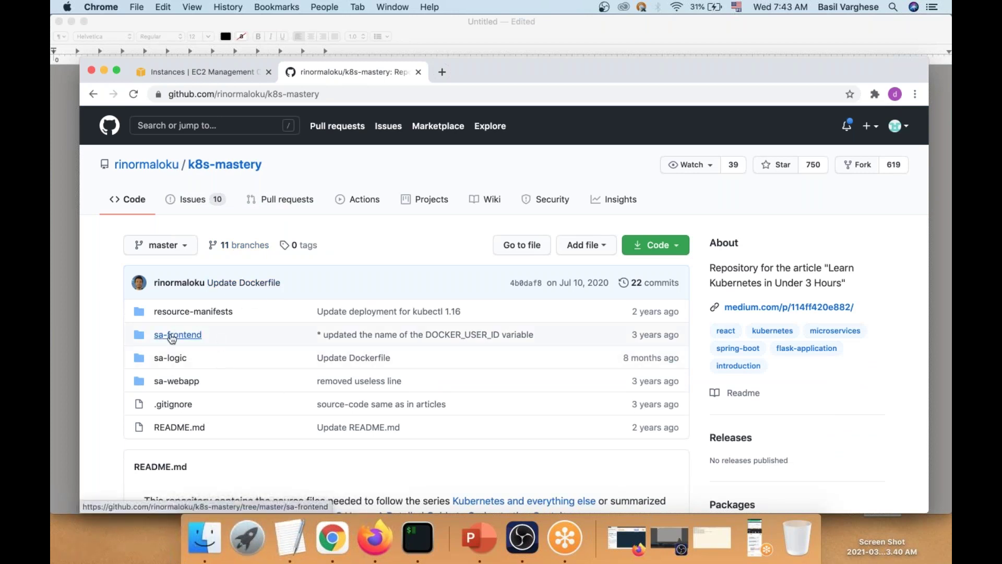
- Switch to the diagrams.net drawing in Firefox and add a square labelled "Frontend" right of the canvas centre
left_click(103, 70)
left_click(359, 552)
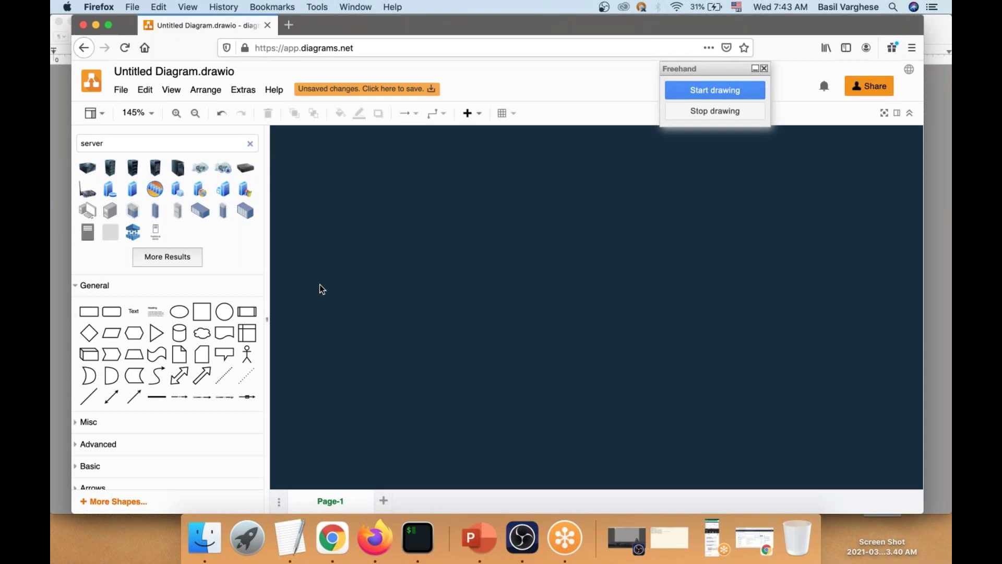
left_click(202, 312)
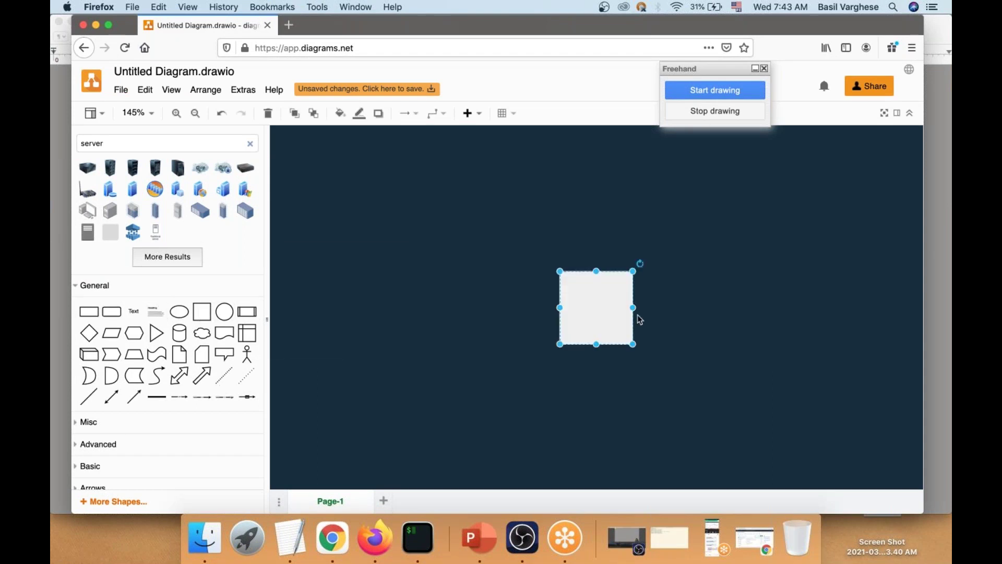
left_click_drag(600, 304, 665, 290)
type("Frontend")
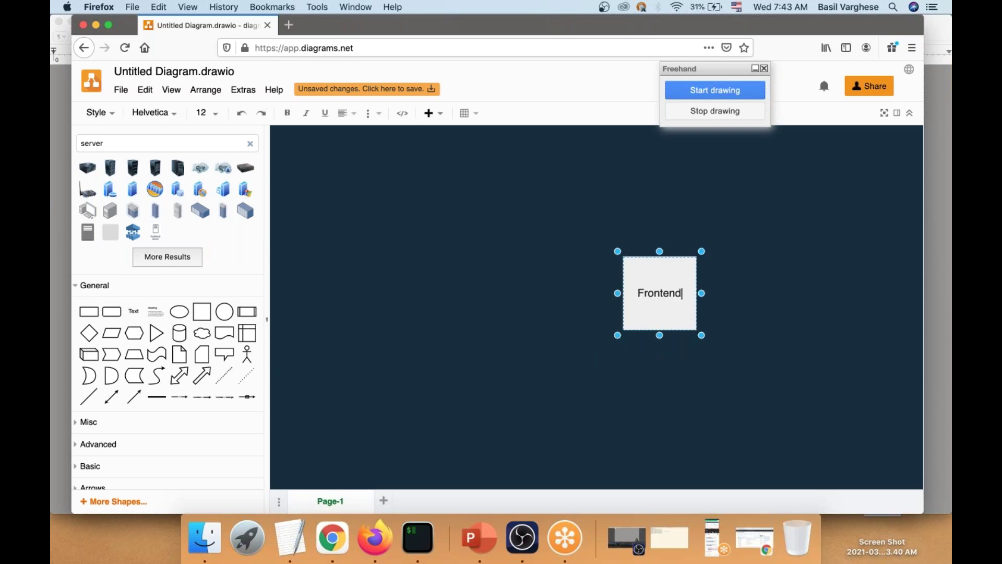
left_click(660, 374)
left_click(662, 318)
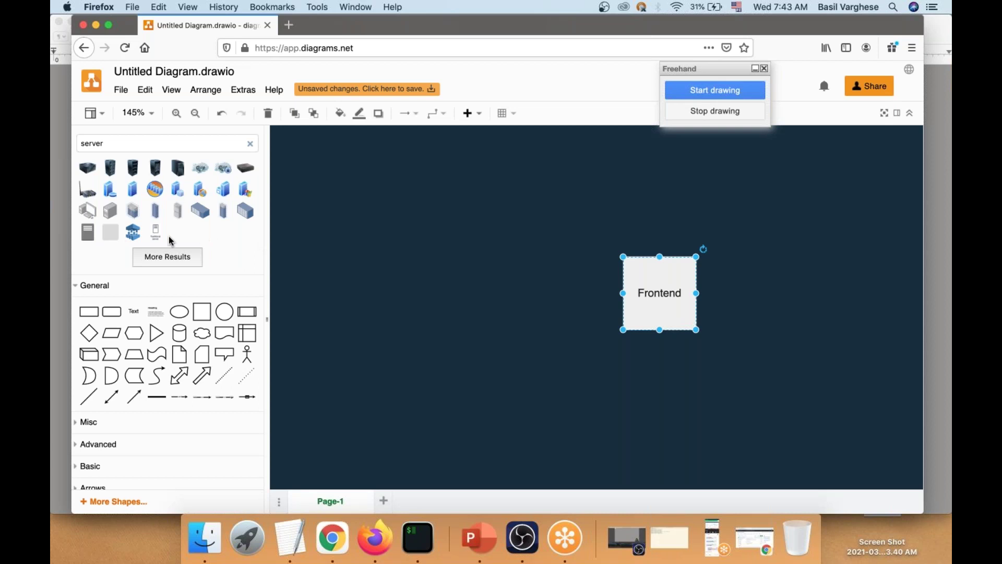
- Place a desktop computer shape far left of the Frontend square and connect it to the square with an arrow
left_click(87, 211)
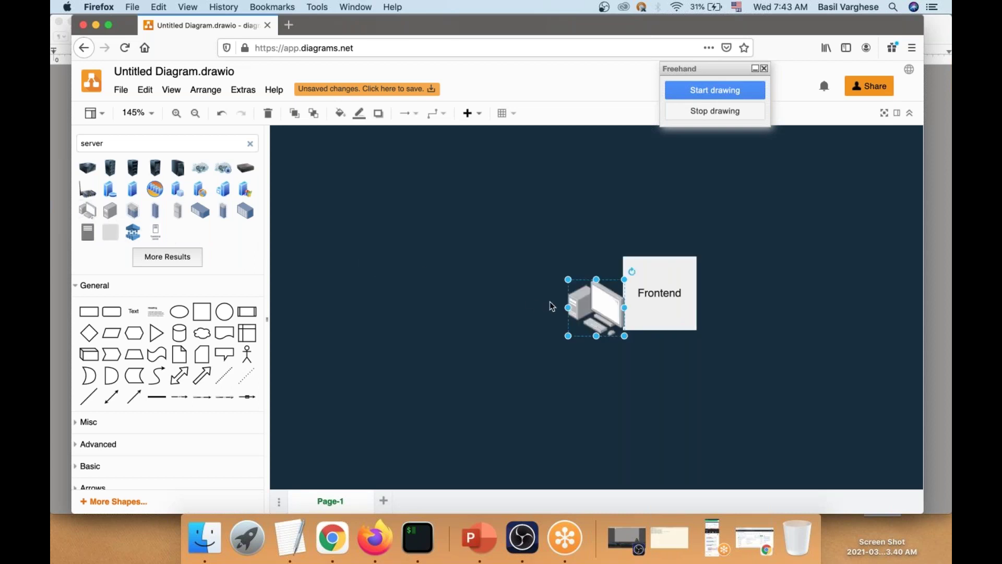
left_click_drag(590, 307, 338, 292)
left_click(686, 282)
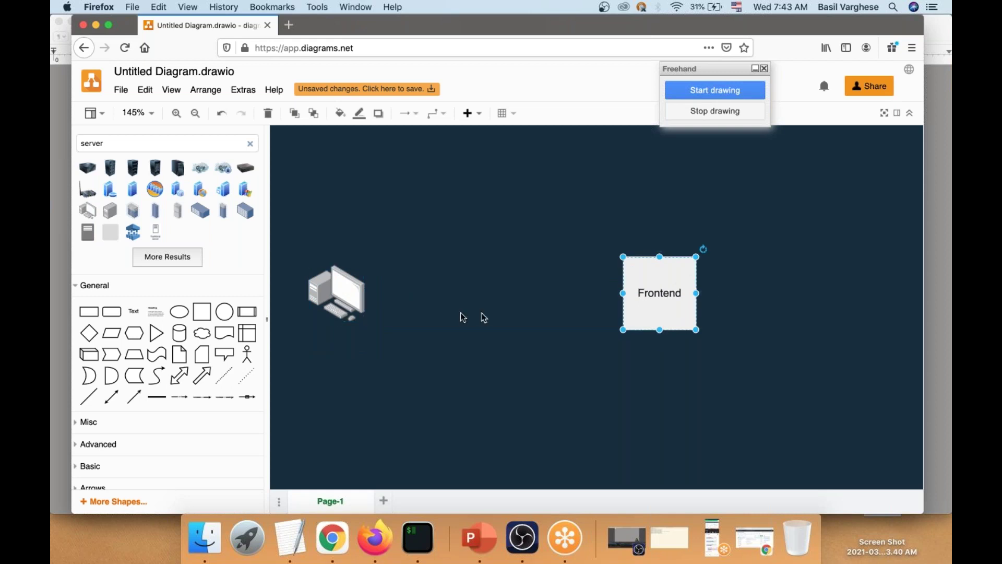
left_click(363, 302)
left_click_drag(378, 303, 630, 295)
left_click(580, 329)
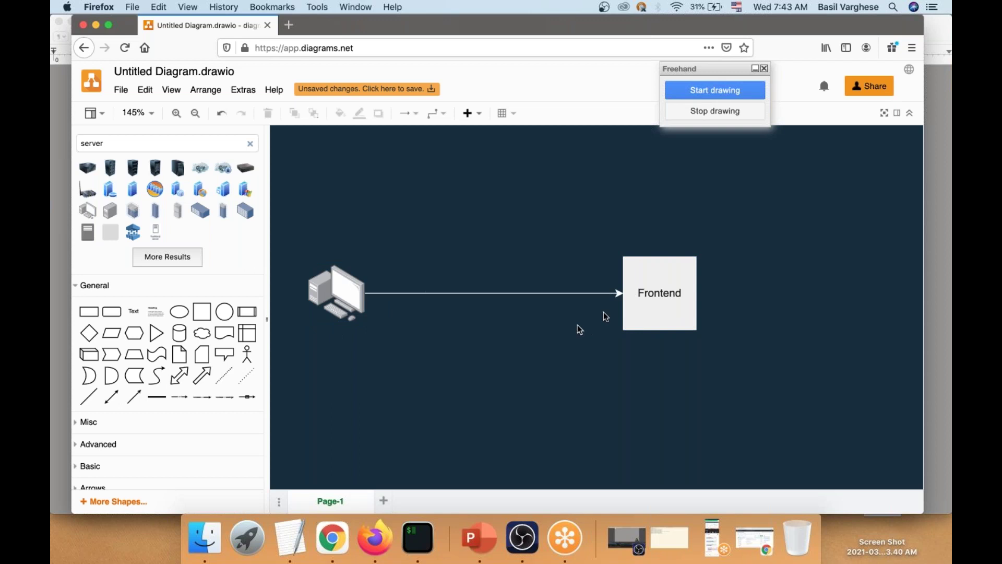
- Add a second square to the diagram
left_click(632, 308)
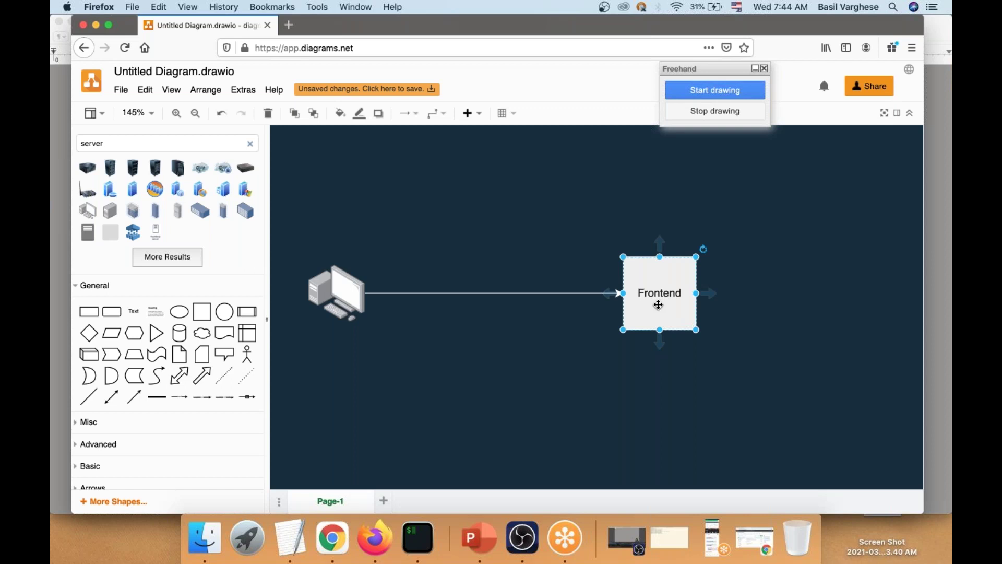
left_click(202, 312)
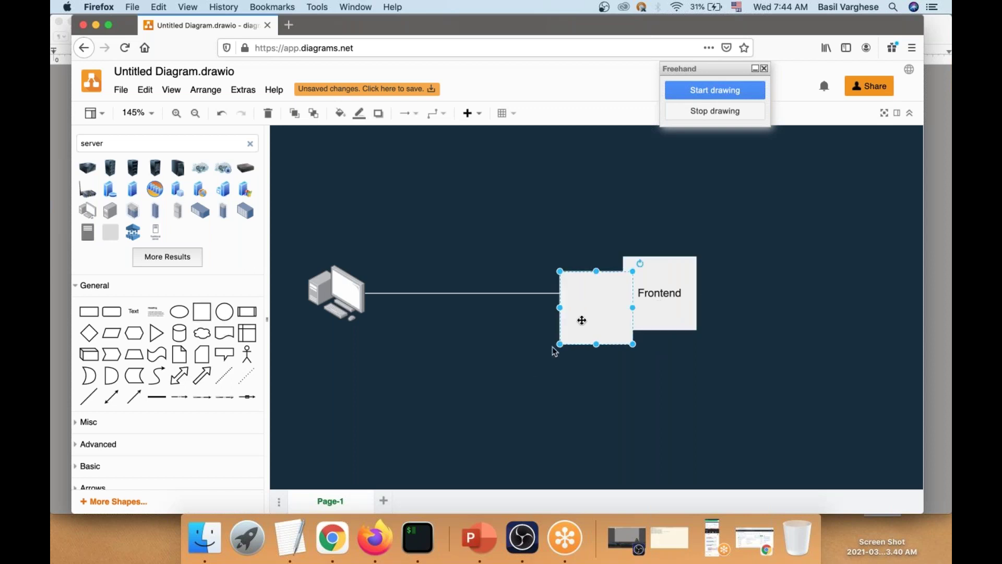